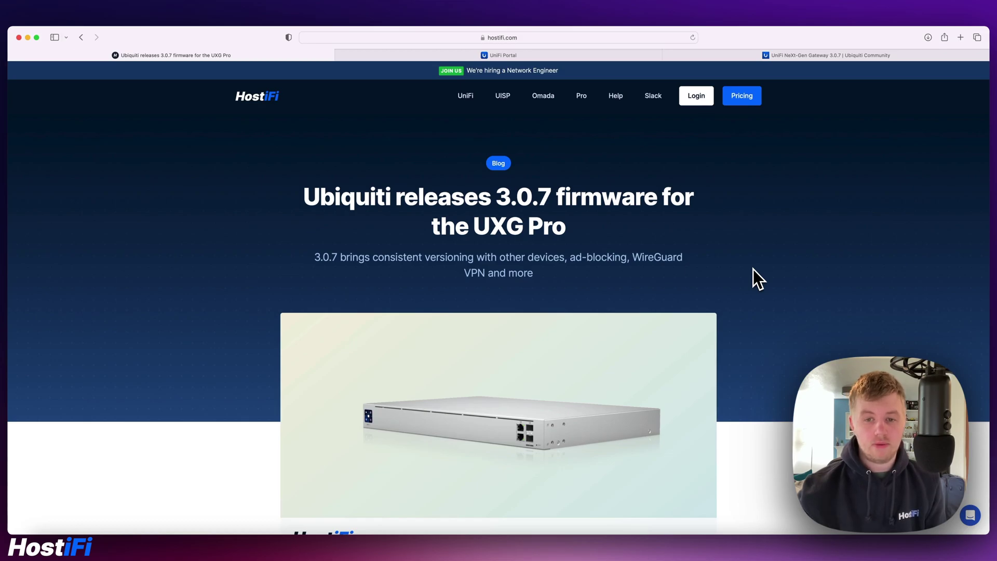
Scroll the HostiFi UXG Pro 3.0.7 post to its New Features list, including Ad-blocking and WireGuard VPN Server.
{"action": "scroll", "coordinate": [752, 269], "scroll_direction": "down", "scroll_amount": 10}
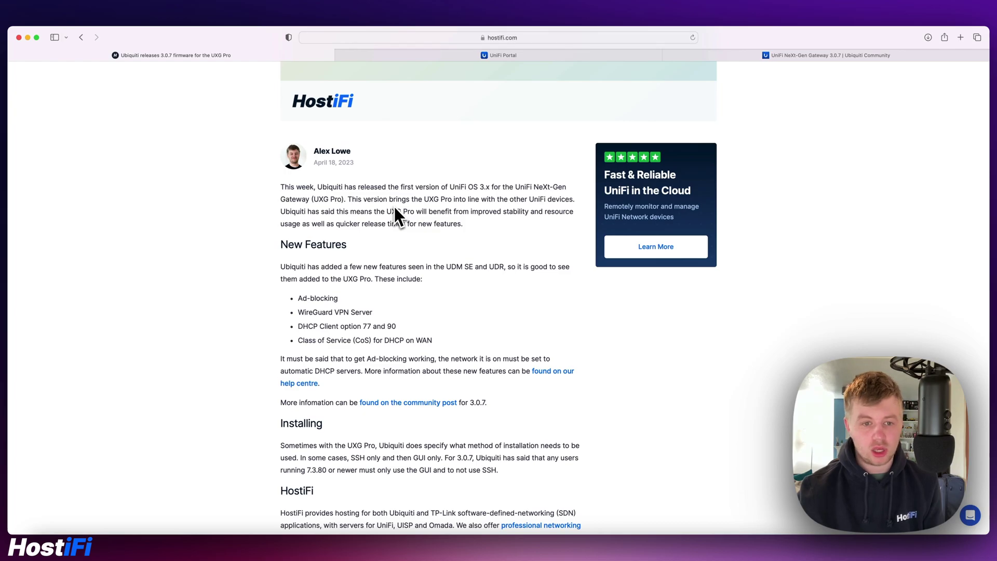
{"action": "scroll", "coordinate": [395, 206], "scroll_direction": "down", "scroll_amount": 2}
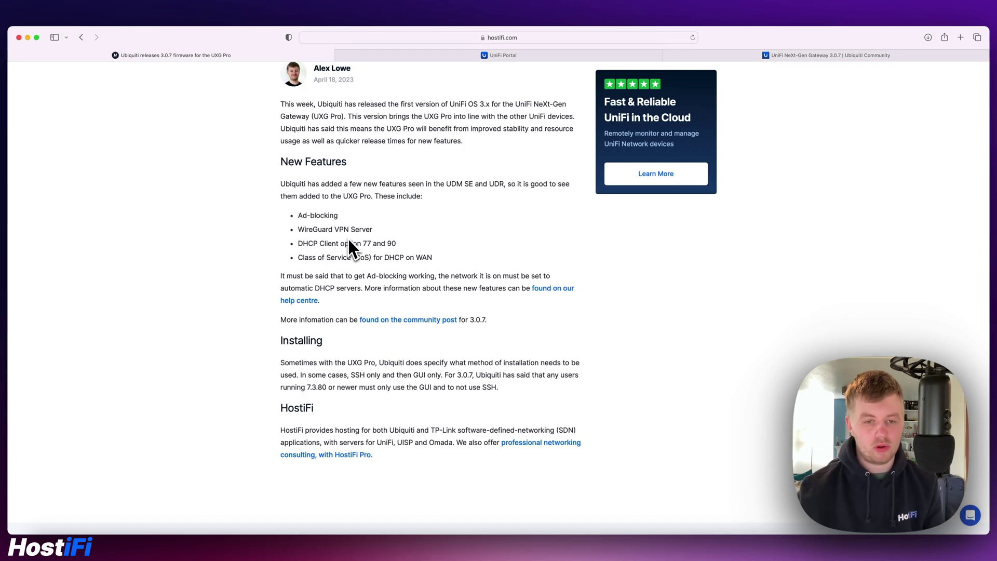
{"action": "scroll", "coordinate": [347, 238], "scroll_direction": "up", "scroll_amount": 2}
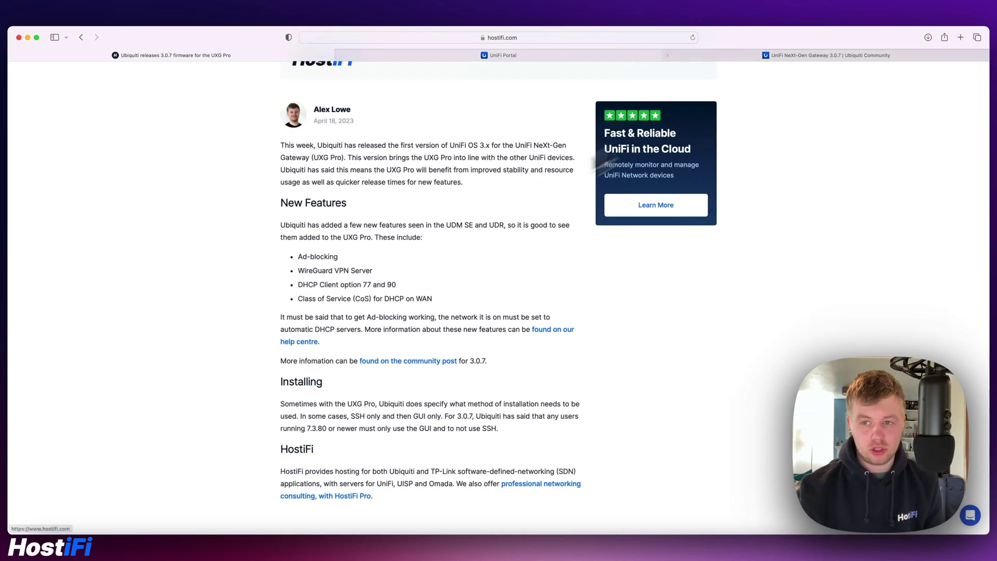
Read through the NeXt-Gen Gateway 3.0.7 release notes, highlighting the '10G link stuck at 1G' bugfix.
{"action": "left_click", "coordinate": [758, 57]}
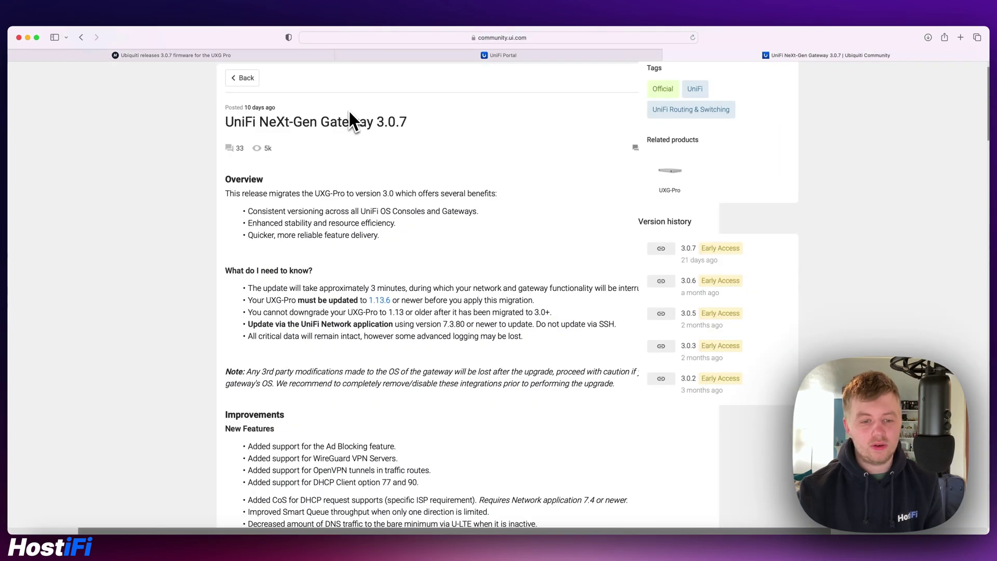
{"action": "scroll", "coordinate": [350, 113], "scroll_direction": "down", "scroll_amount": 4}
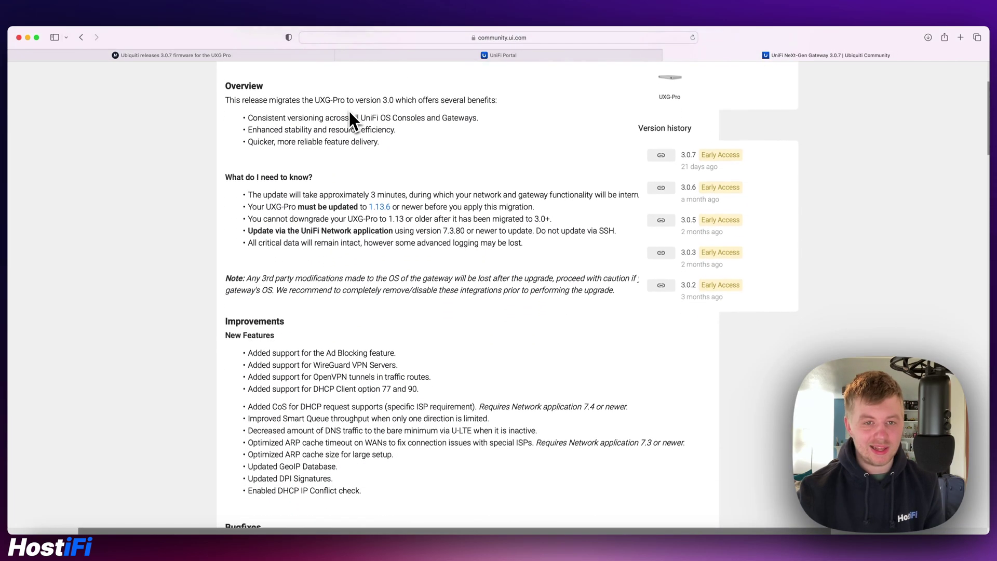
{"action": "scroll", "coordinate": [349, 111], "scroll_direction": "down", "scroll_amount": 6}
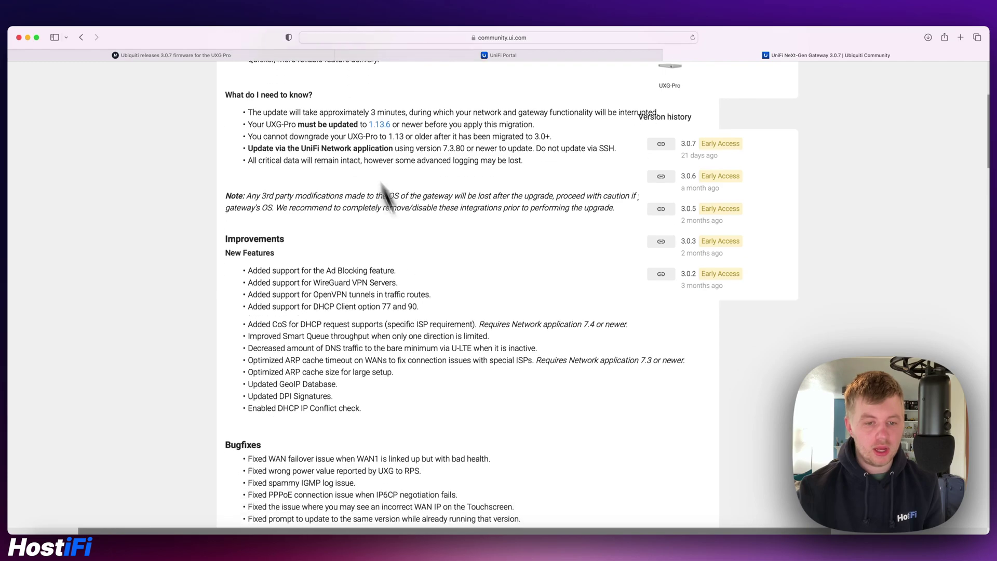
{"action": "scroll", "coordinate": [415, 348], "scroll_direction": "down", "scroll_amount": 1}
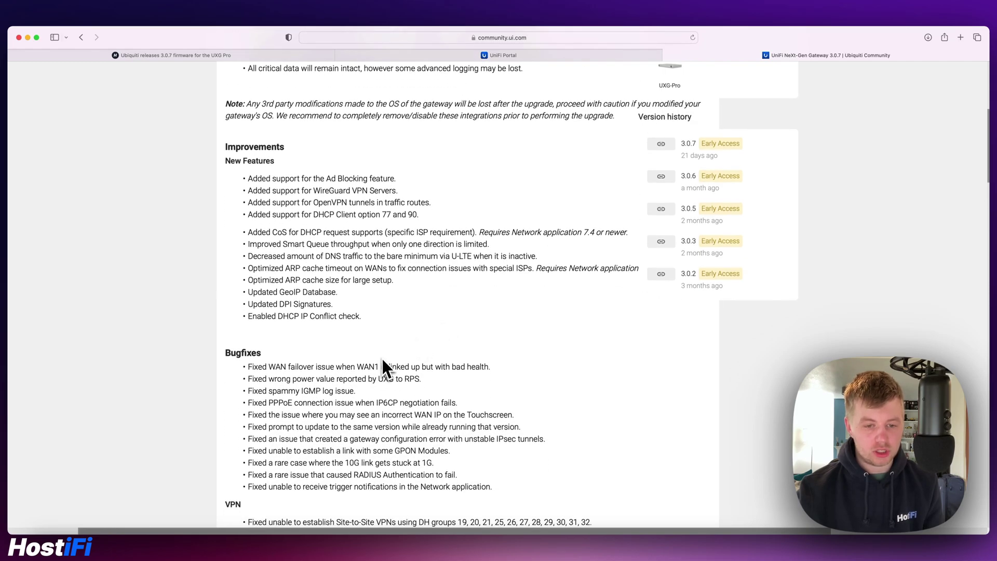
{"action": "scroll", "coordinate": [388, 351], "scroll_direction": "down", "scroll_amount": 2}
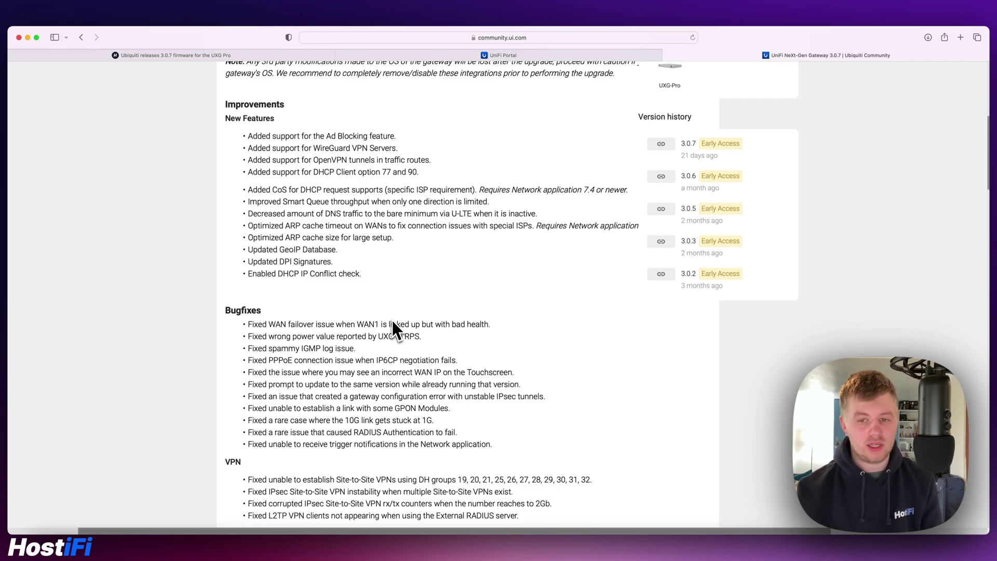
{"action": "scroll", "coordinate": [398, 311], "scroll_direction": "down", "scroll_amount": 5}
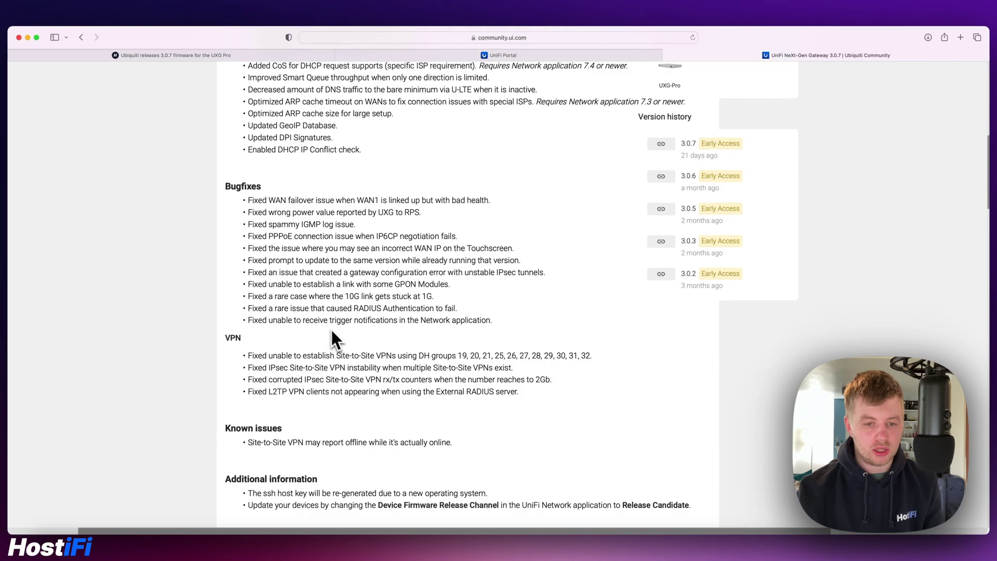
{"action": "left_click_drag", "start_coordinate": [263, 295], "coordinate": [432, 298]}
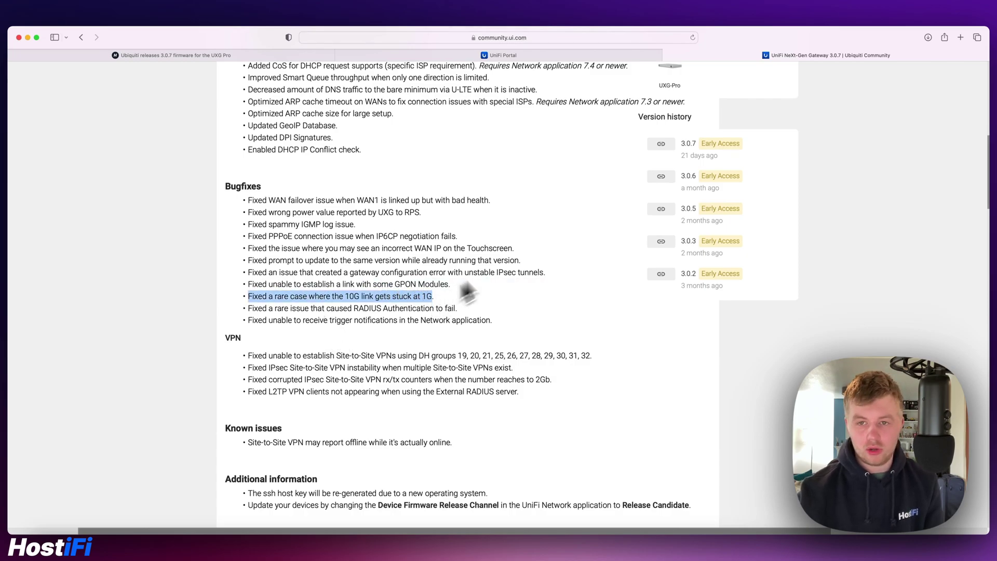
{"action": "scroll", "coordinate": [560, 222], "scroll_direction": "up", "scroll_amount": 12}
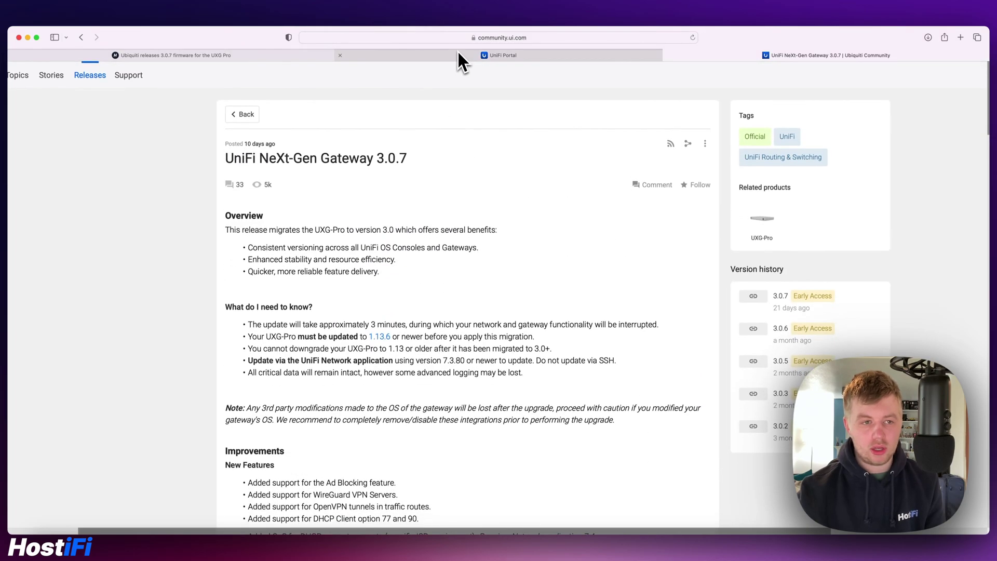
Open the UniFi Network application for the HostiFi console from the UniFi Portal.
{"action": "left_click", "coordinate": [459, 54]}
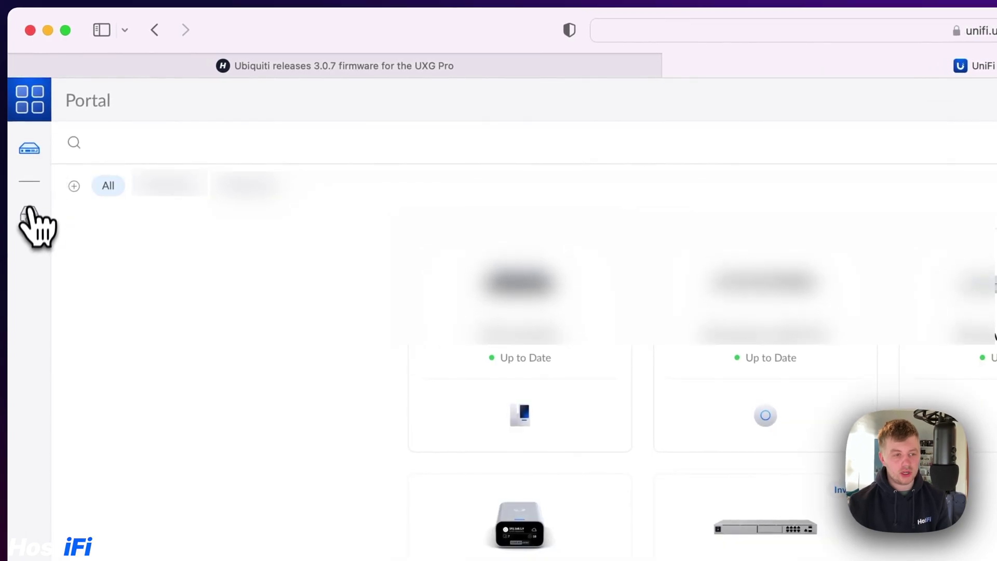
{"action": "left_click", "coordinate": [29, 212]}
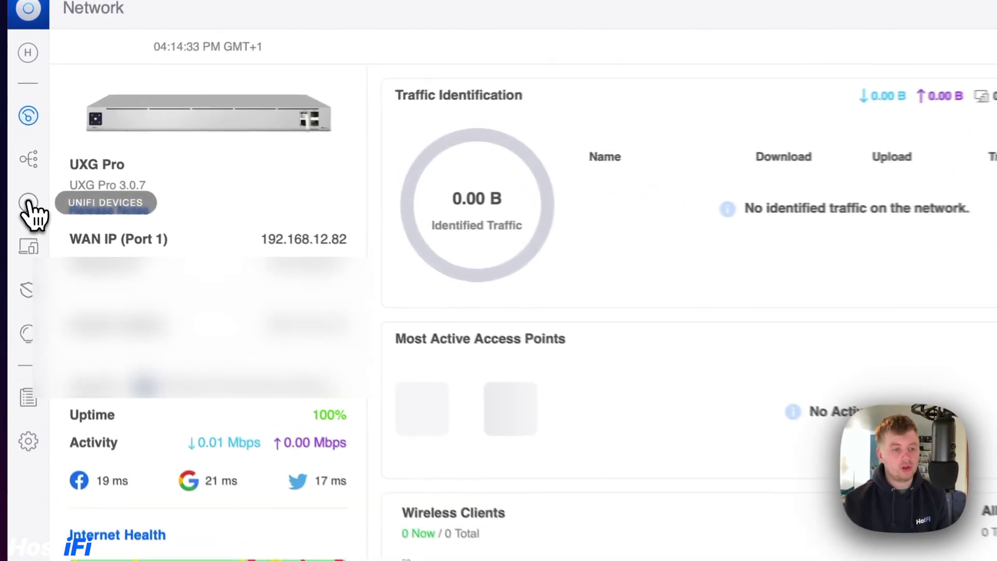
{"action": "left_click", "coordinate": [18, 174]}
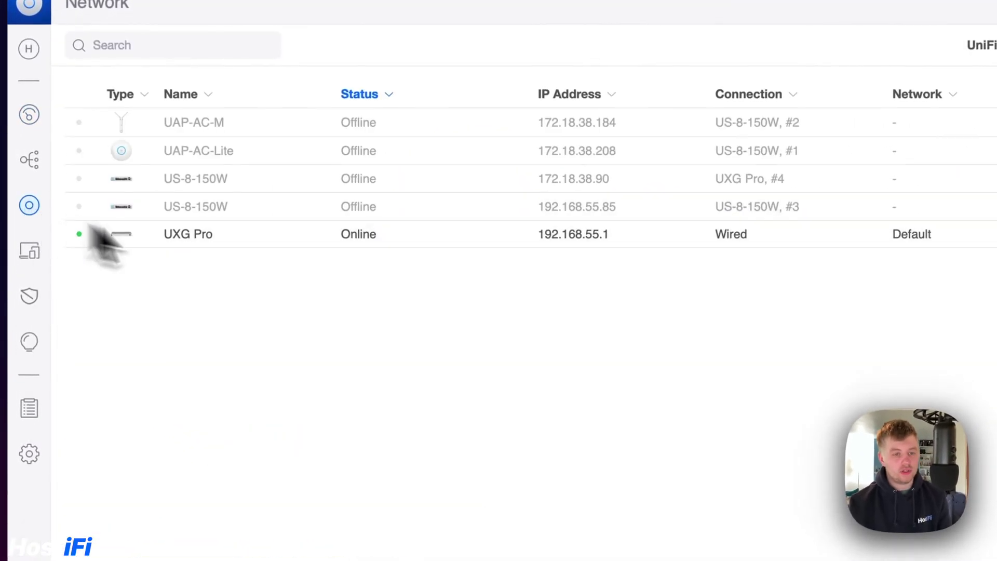
{"action": "left_click", "coordinate": [564, 194]}
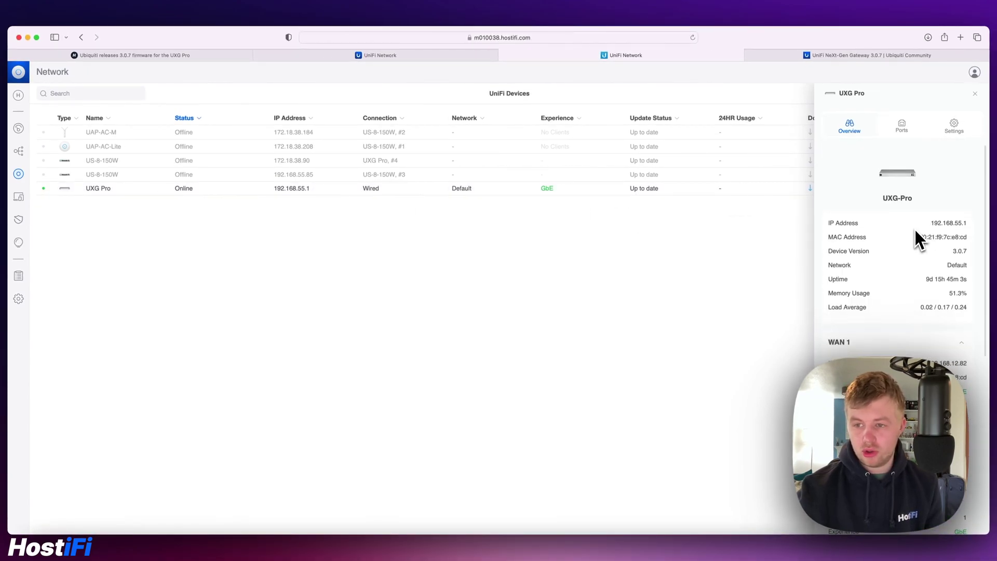
{"action": "left_click_drag", "start_coordinate": [952, 247], "coordinate": [964, 246]}
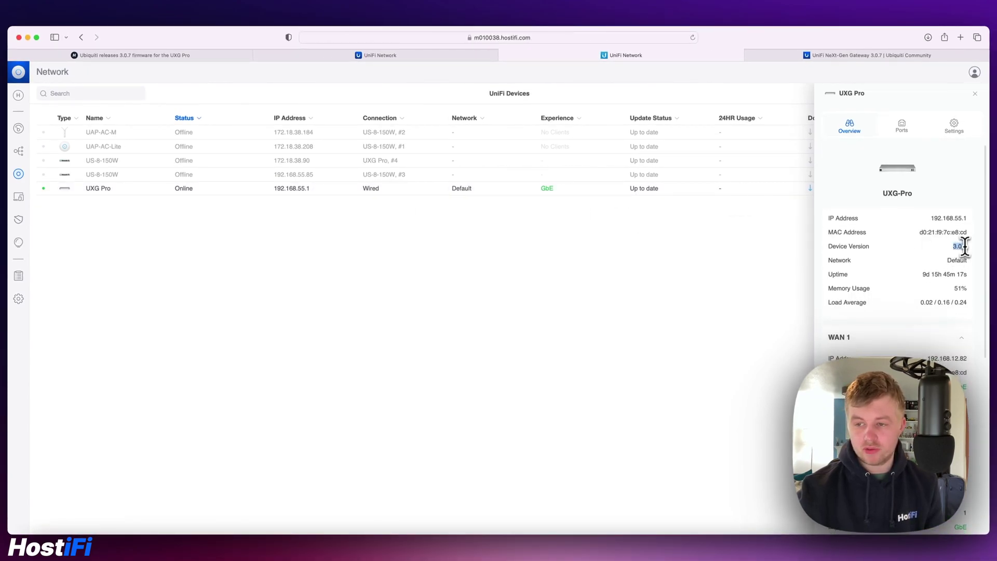
{"action": "left_click", "coordinate": [975, 94]}
{"action": "left_click", "coordinate": [18, 299]}
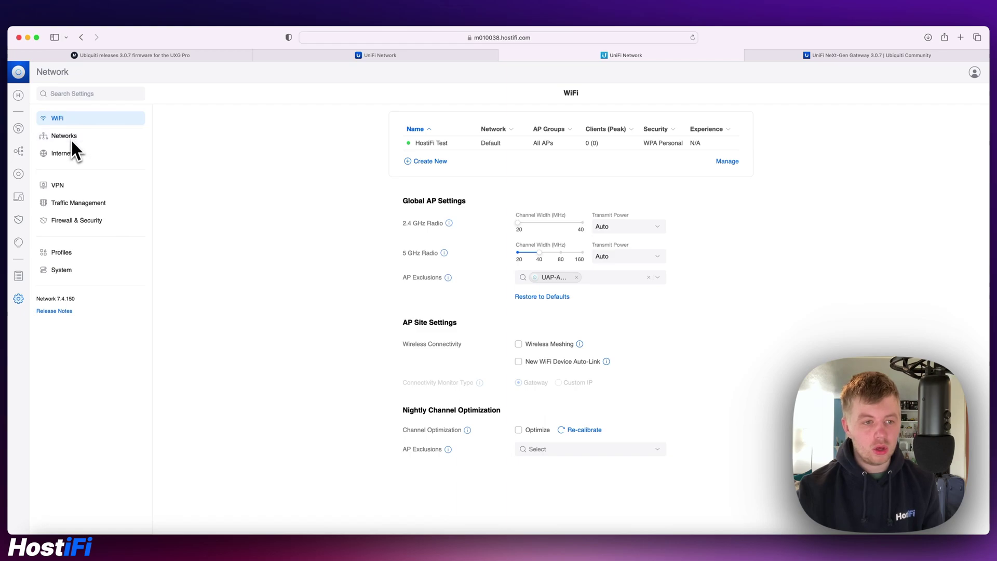
Start a new VPN server under VPN settings, noting the NAT warning about unreliable connections.
{"action": "left_click", "coordinate": [79, 190]}
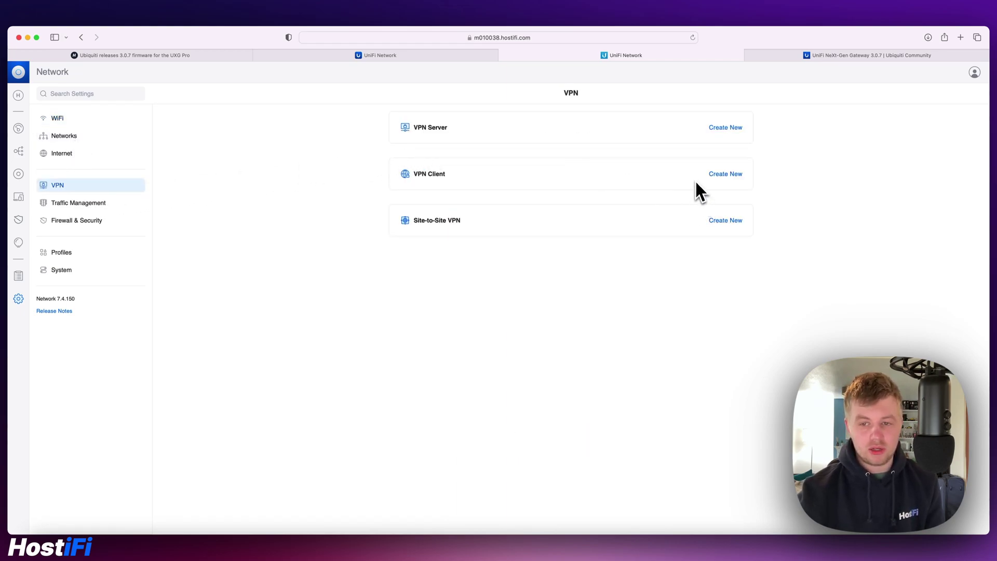
{"action": "left_click", "coordinate": [720, 174]}
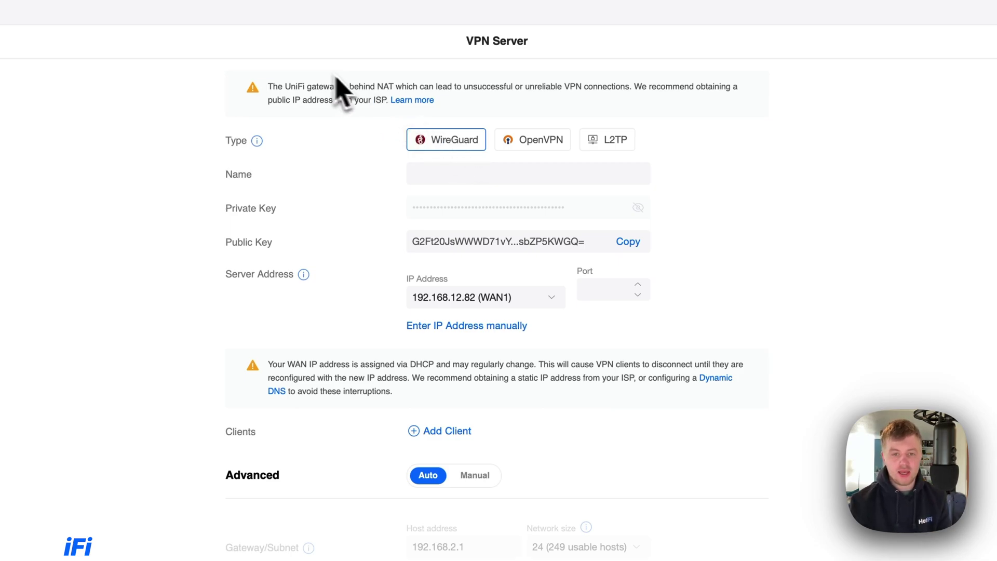
{"action": "left_click_drag", "start_coordinate": [296, 86], "coordinate": [575, 91]}
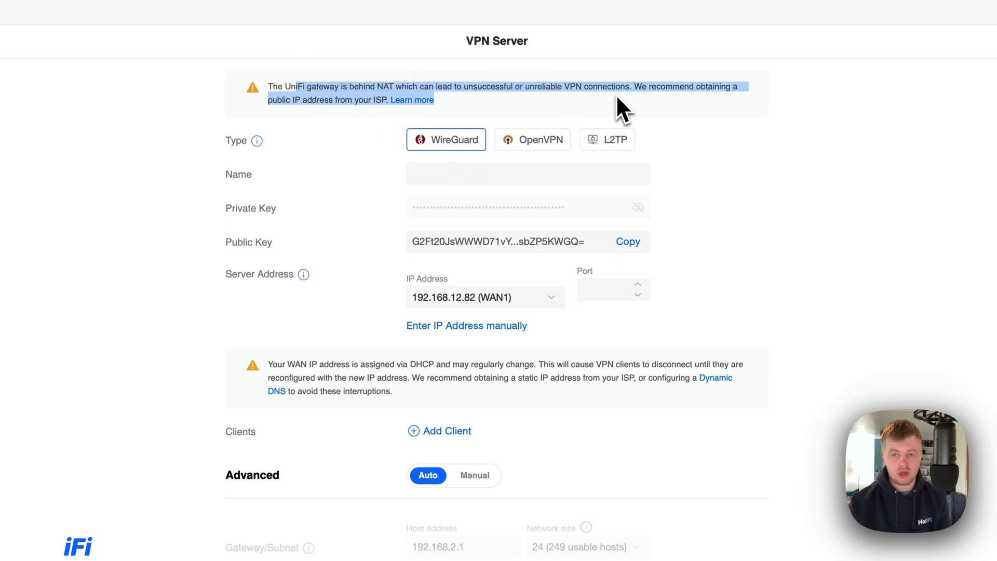
{"action": "left_click", "coordinate": [779, 160]}
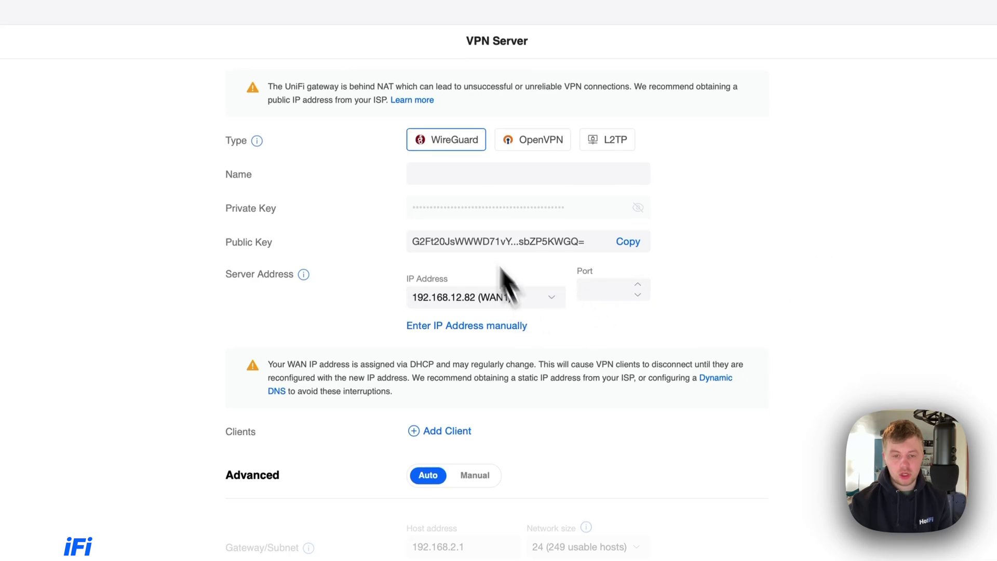
Keep WAN1 (192.168.12.82) as the server address and set Advanced addressing to Manual.
{"action": "left_click", "coordinate": [474, 297]}
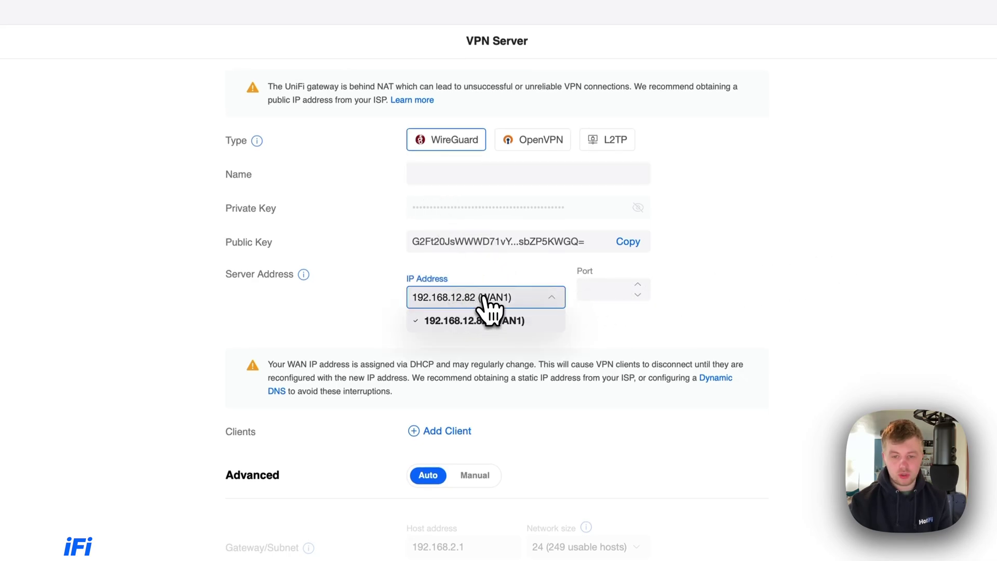
{"action": "left_click", "coordinate": [476, 500]}
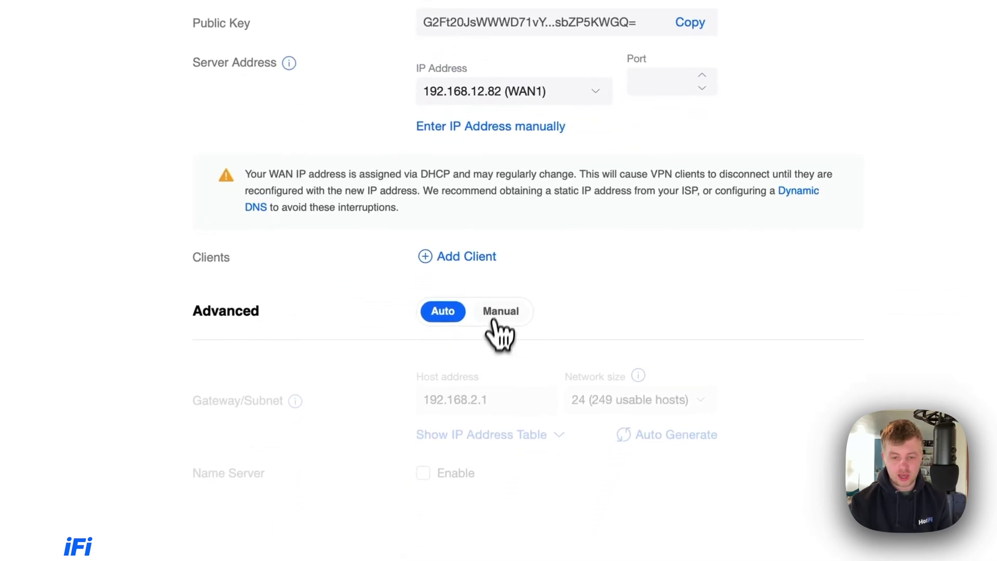
{"action": "left_click", "coordinate": [494, 337]}
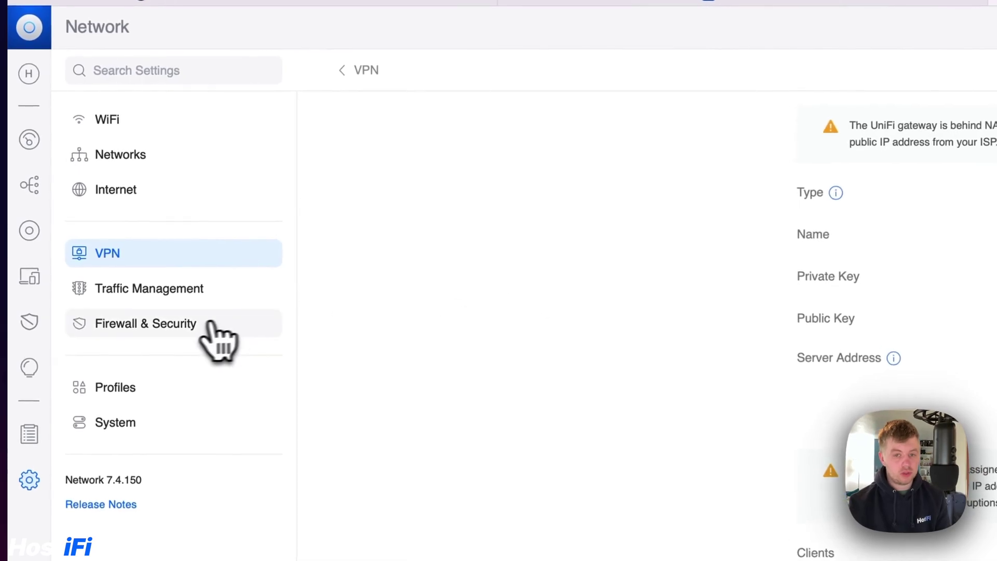
In Firewall & Security, enable Ad blocking, view its Networks options, then switch Ad blocking back off.
{"action": "left_click", "coordinate": [194, 327]}
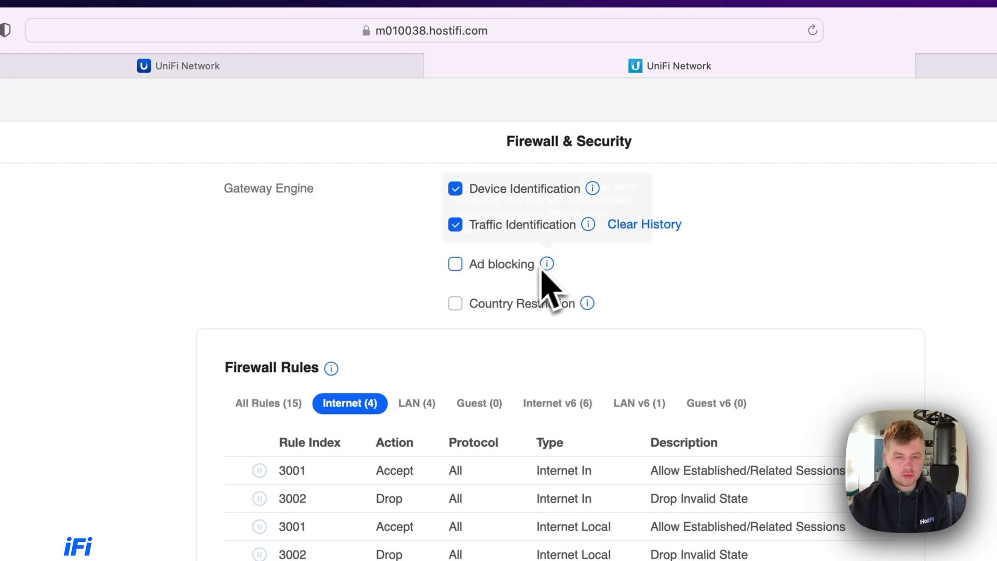
{"action": "left_click", "coordinate": [455, 264]}
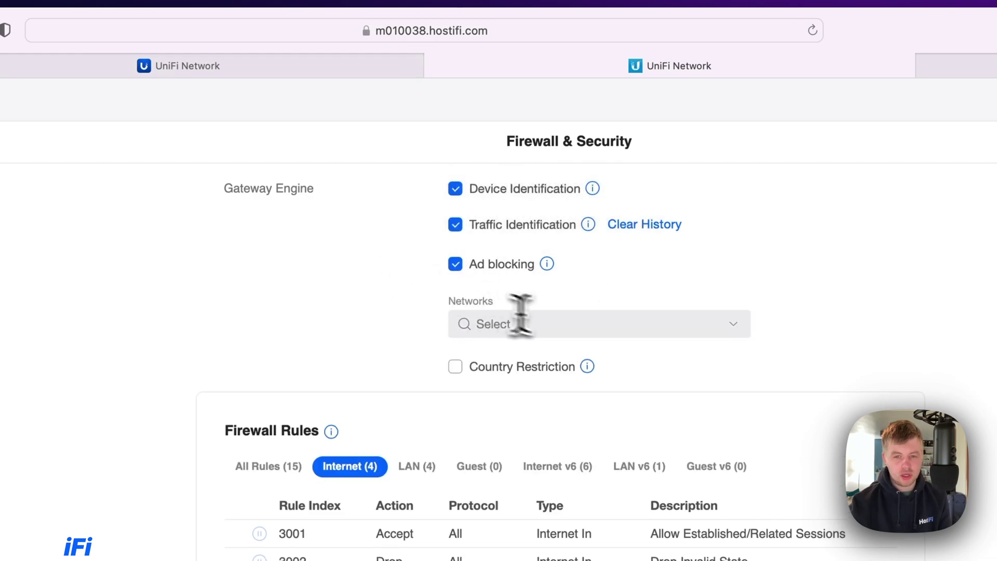
{"action": "left_click", "coordinate": [559, 321]}
{"action": "left_click", "coordinate": [455, 290]}
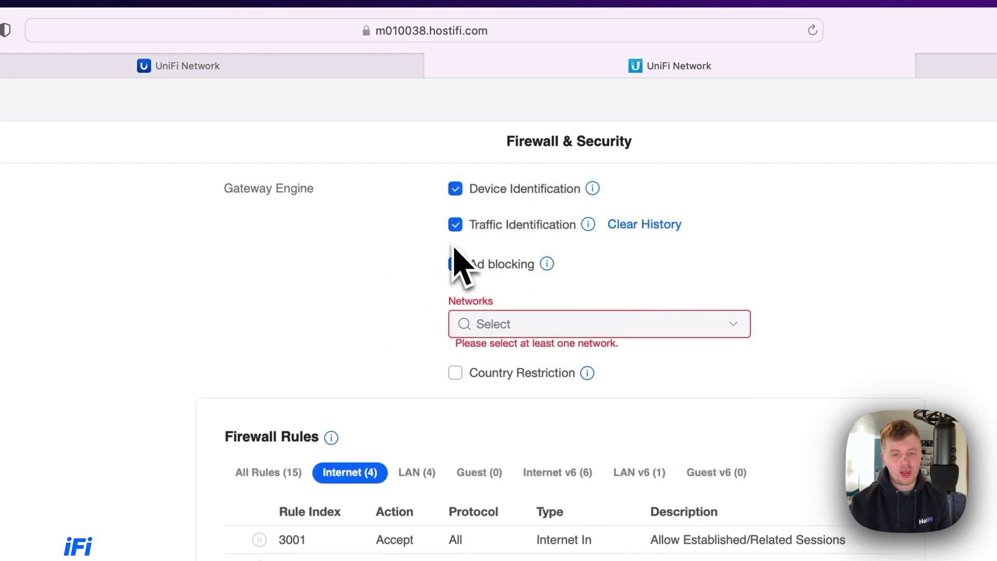
{"action": "left_click", "coordinate": [496, 322]}
{"action": "left_click", "coordinate": [508, 276]}
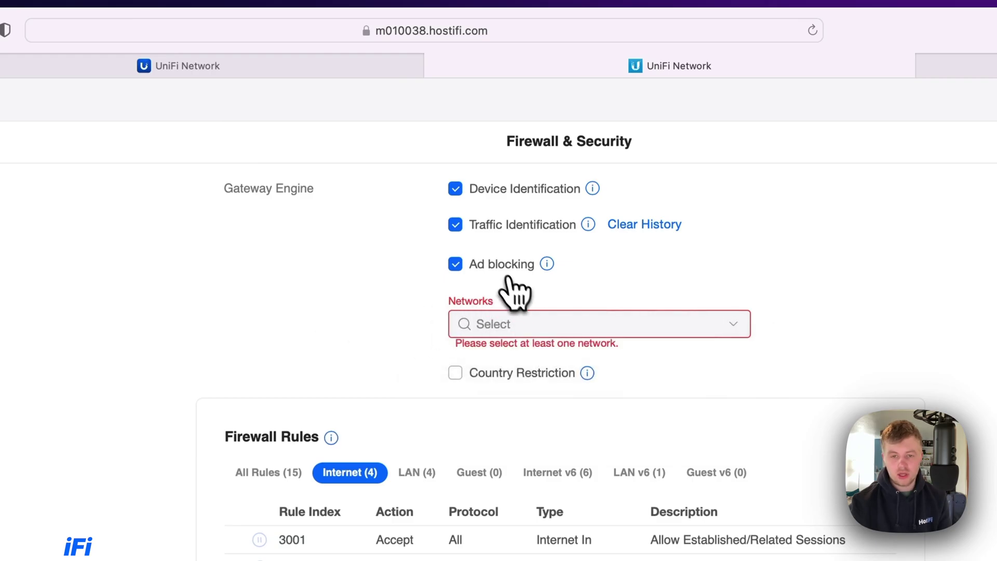
{"action": "left_click", "coordinate": [501, 265]}
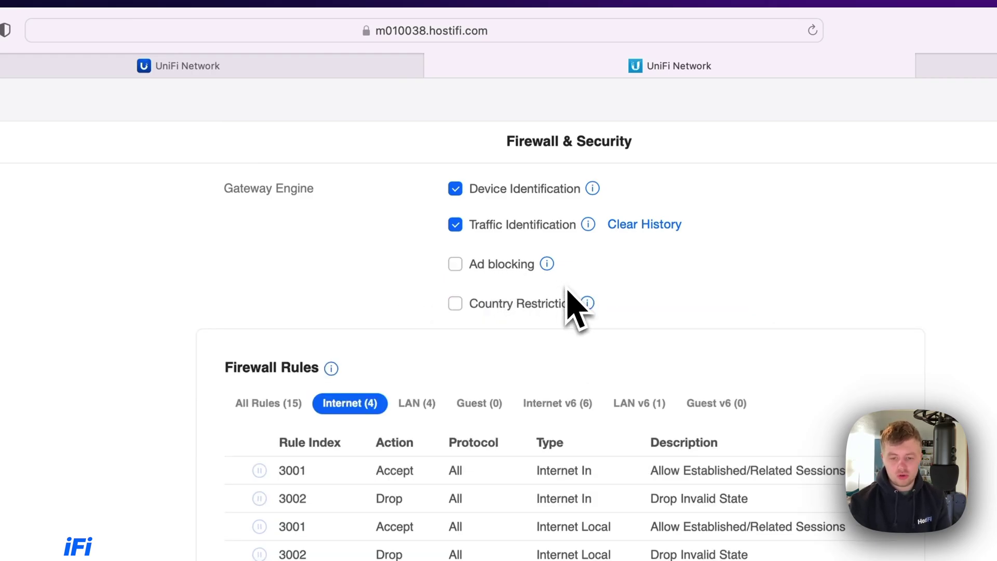
{"action": "scroll", "coordinate": [575, 305], "scroll_direction": "down", "scroll_amount": 5}
{"action": "scroll", "coordinate": [579, 301], "scroll_direction": "up", "scroll_amount": 5}
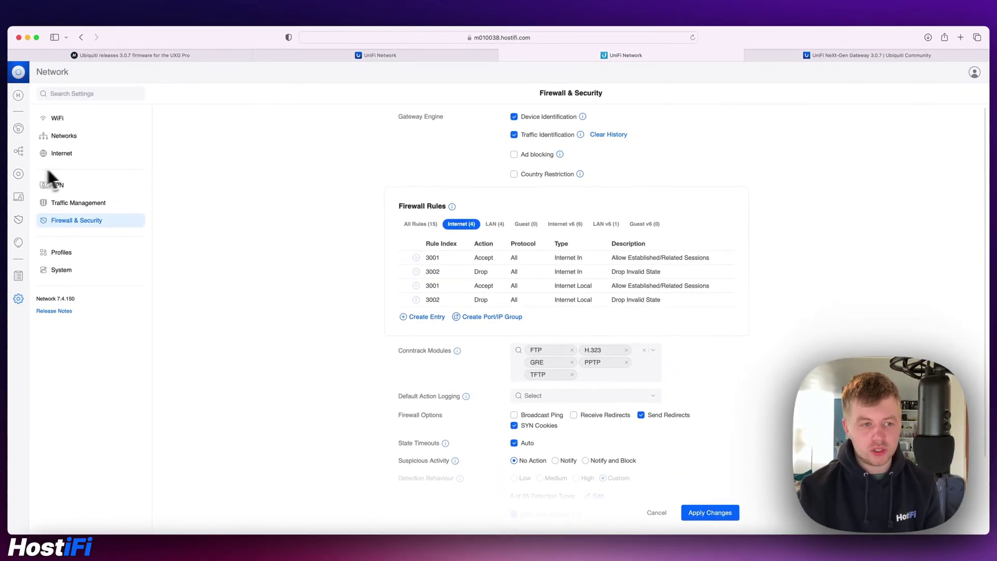
{"action": "left_click", "coordinate": [18, 174]}
Discard the unsaved firewall changes and check the UXG Pro shows version 3.0.7 before closing its details.
{"action": "left_click", "coordinate": [569, 323]}
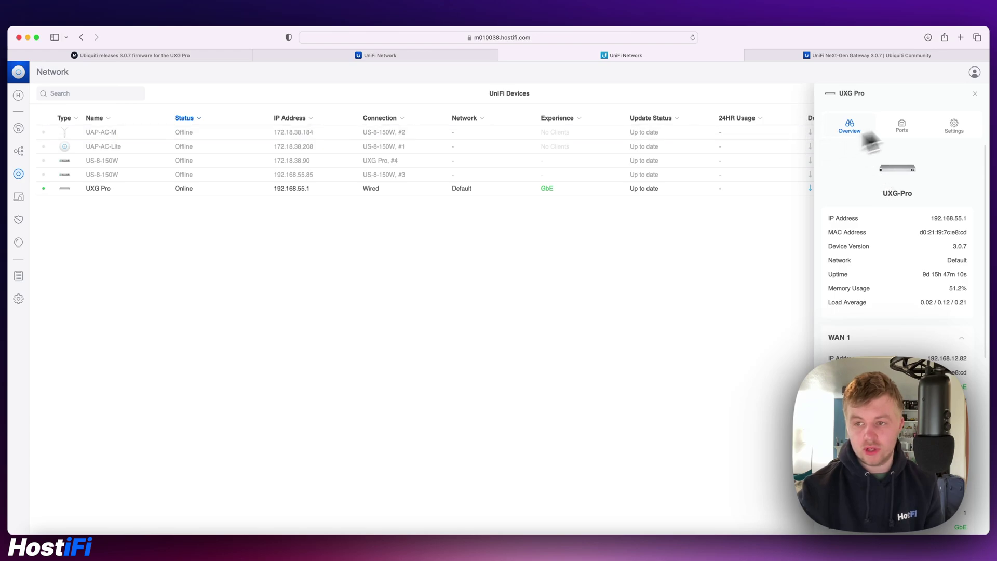
{"action": "left_click", "coordinate": [975, 96]}
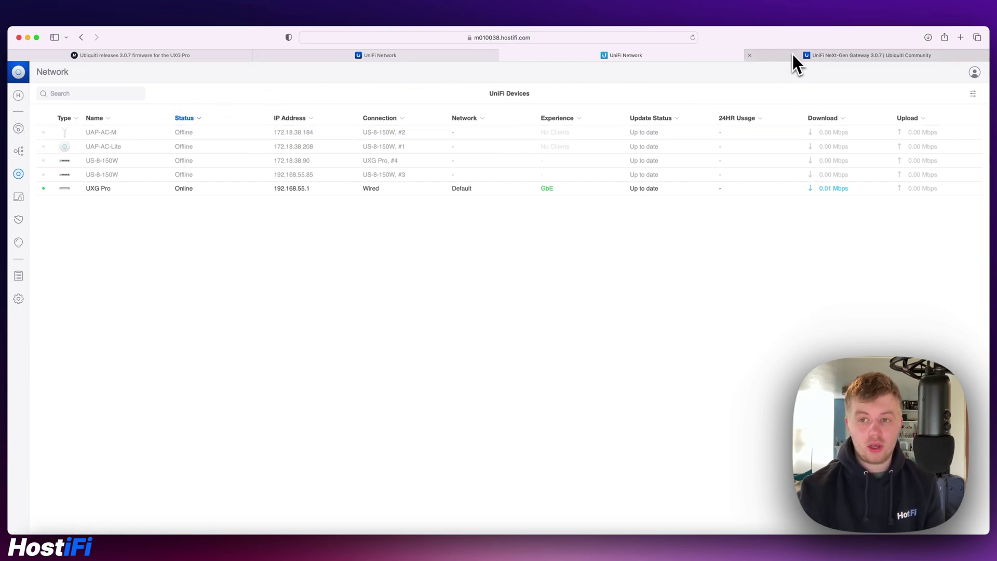
{"action": "mouse_move", "coordinate": [793, 55]}
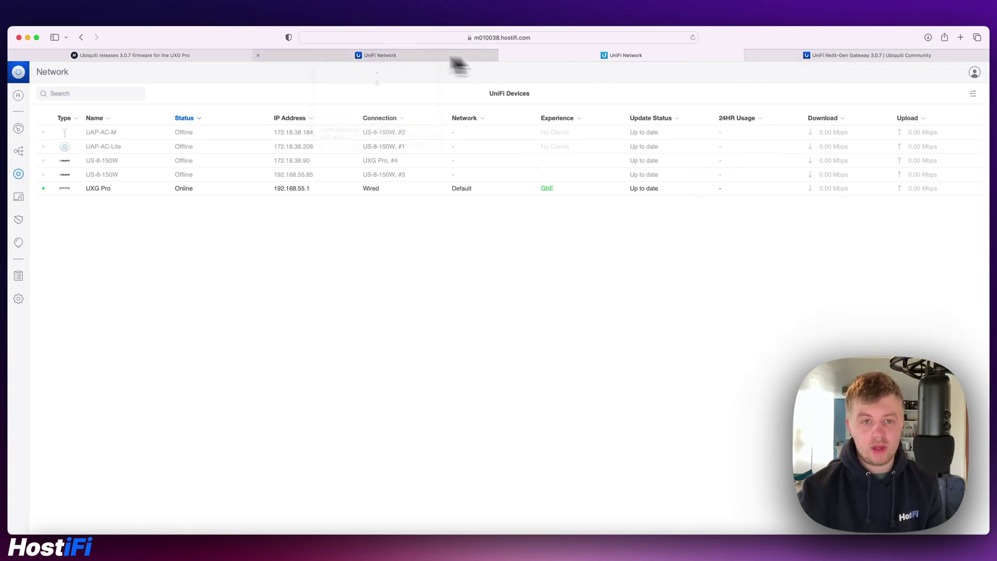
Return to the HostiFi 3.0.7 firmware article and scroll down to its Installing section.
{"action": "left_click", "coordinate": [824, 58]}
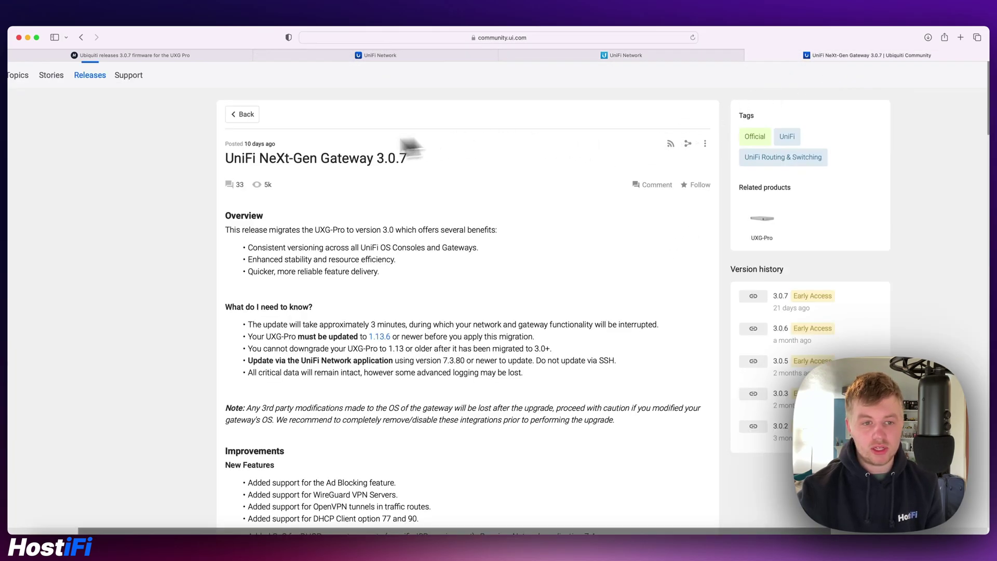
{"action": "left_click", "coordinate": [169, 58]}
{"action": "scroll", "coordinate": [296, 208], "scroll_direction": "down", "scroll_amount": 1}
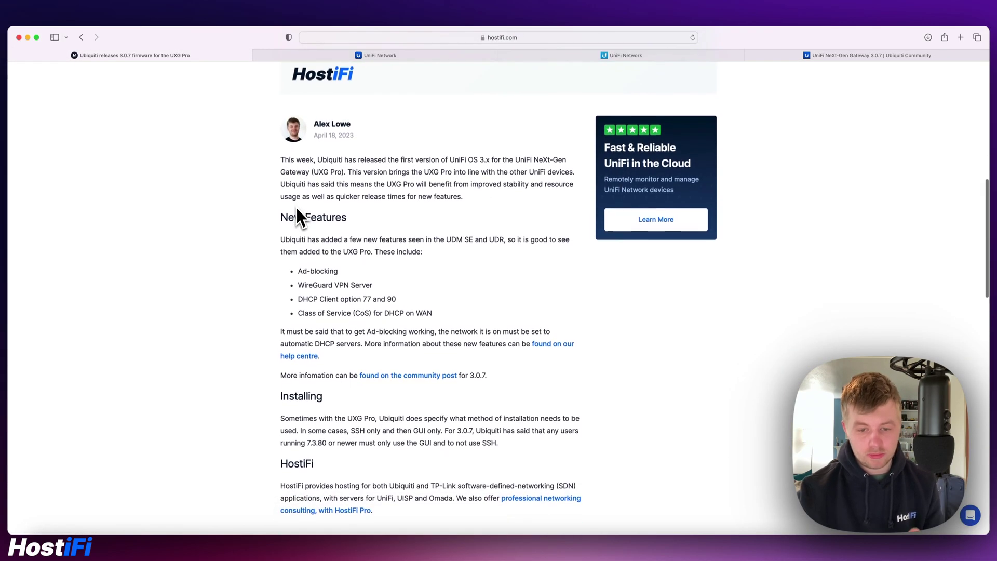
{"action": "scroll", "coordinate": [296, 208], "scroll_direction": "down", "scroll_amount": 1}
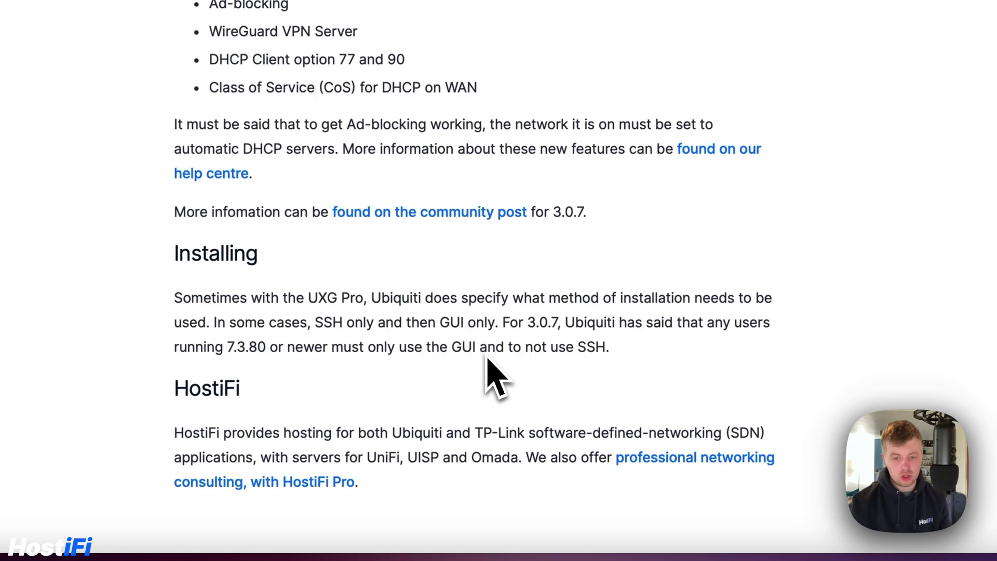
{"action": "scroll", "coordinate": [493, 363], "scroll_direction": "down", "scroll_amount": 2}
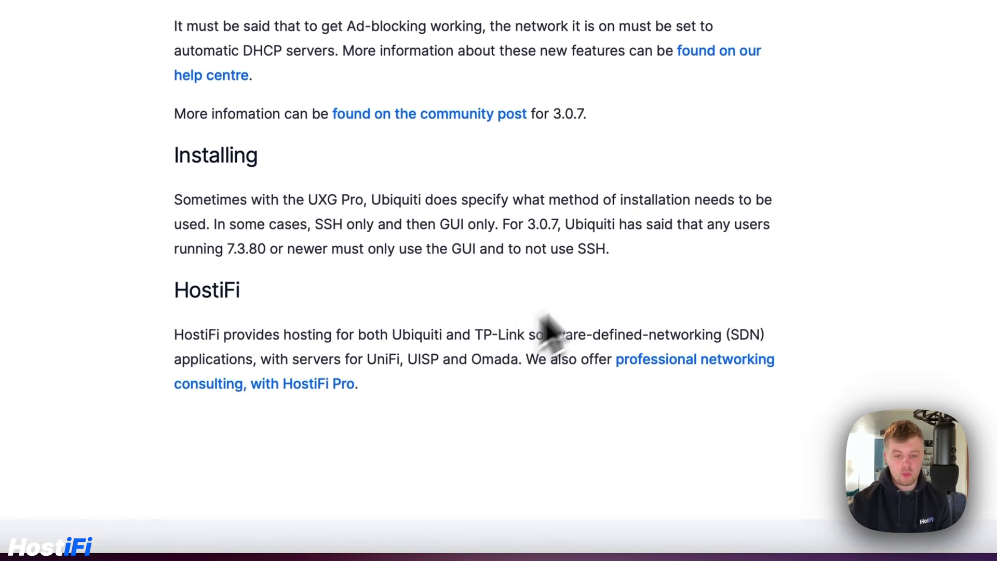
Highlight the Installing notes: 3.0.7 must be installed via the GUI, not SSH.
{"action": "left_click_drag", "start_coordinate": [638, 255], "coordinate": [499, 224]}
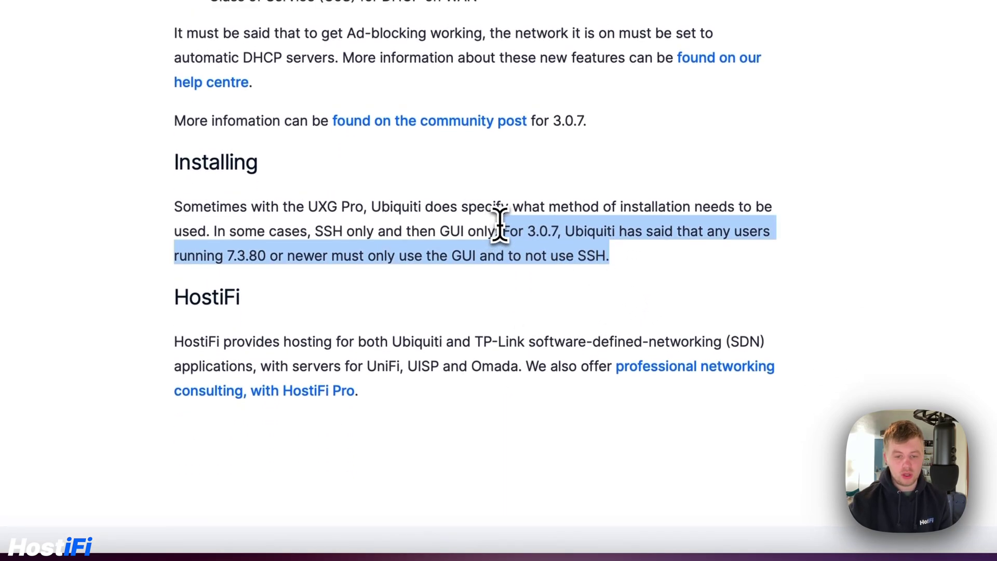
{"action": "left_click_drag", "start_coordinate": [608, 253], "coordinate": [478, 251]}
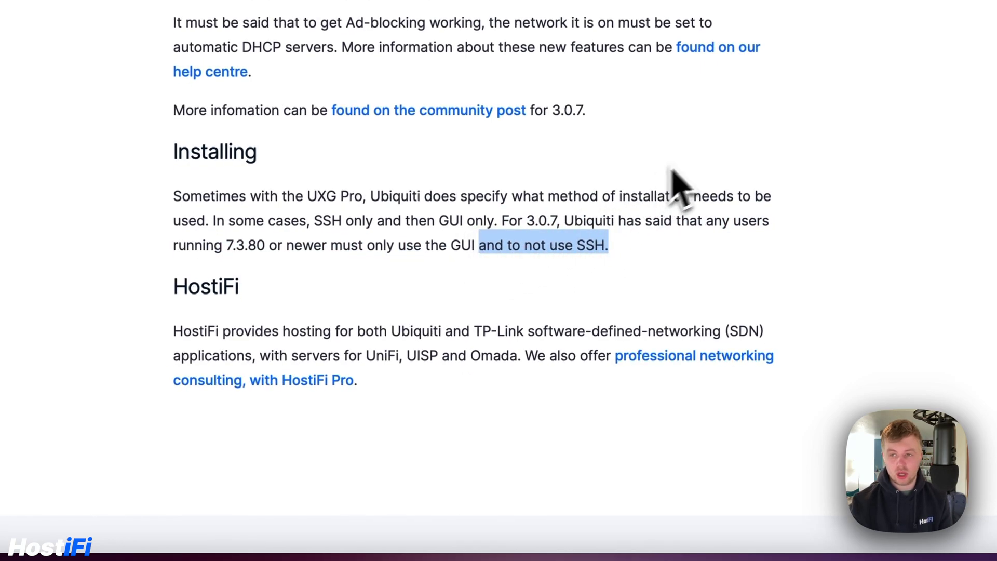
{"action": "left_click", "coordinate": [720, 94]}
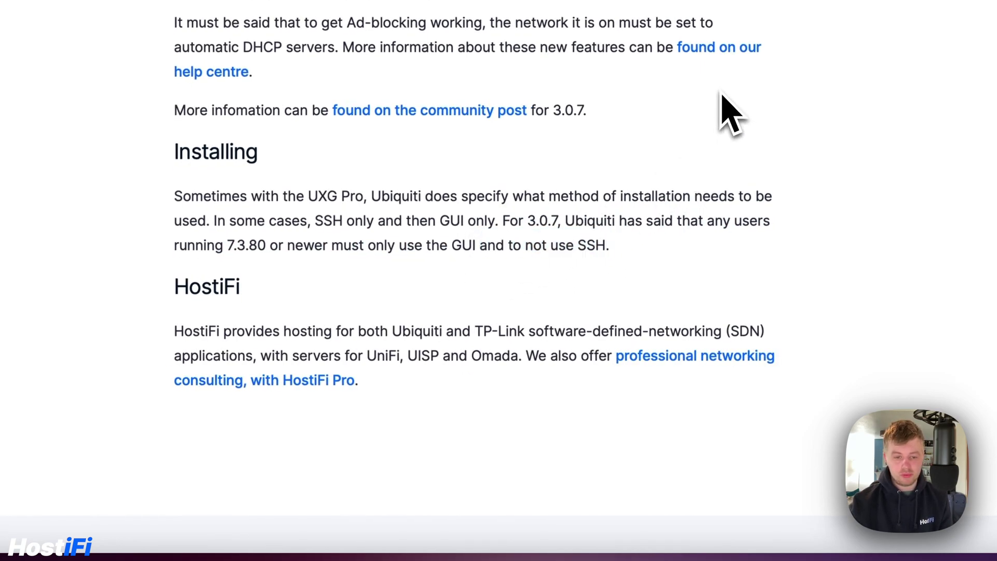